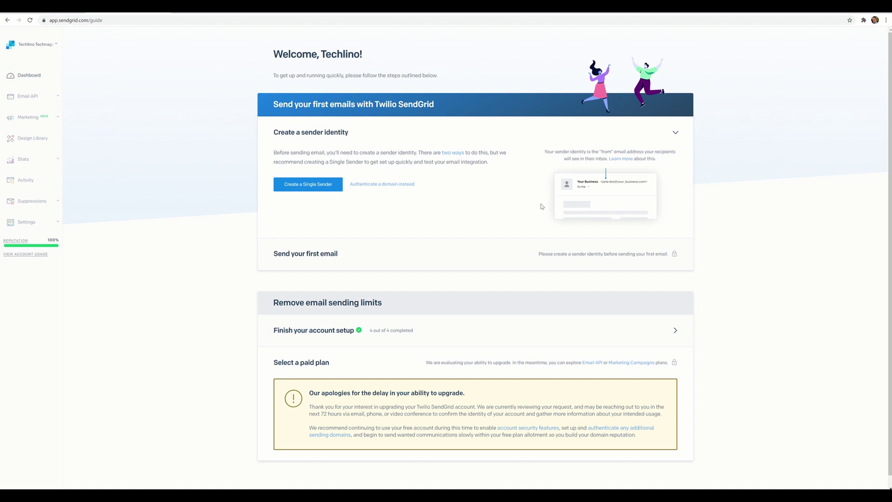
# Expand the 'Finish your account setup' checklist, then the Settings section in the sidebar
pyautogui.click(388, 334)
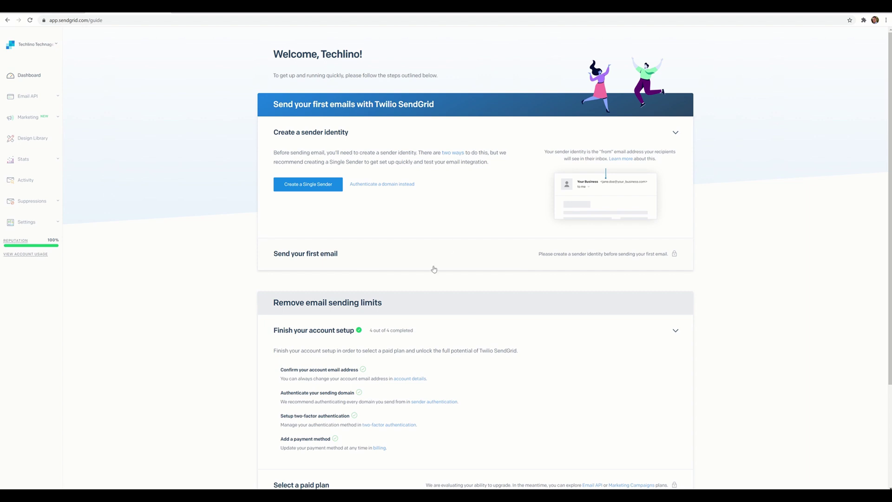
pyautogui.moveTo(282, 394); pyautogui.dragTo(340, 393)
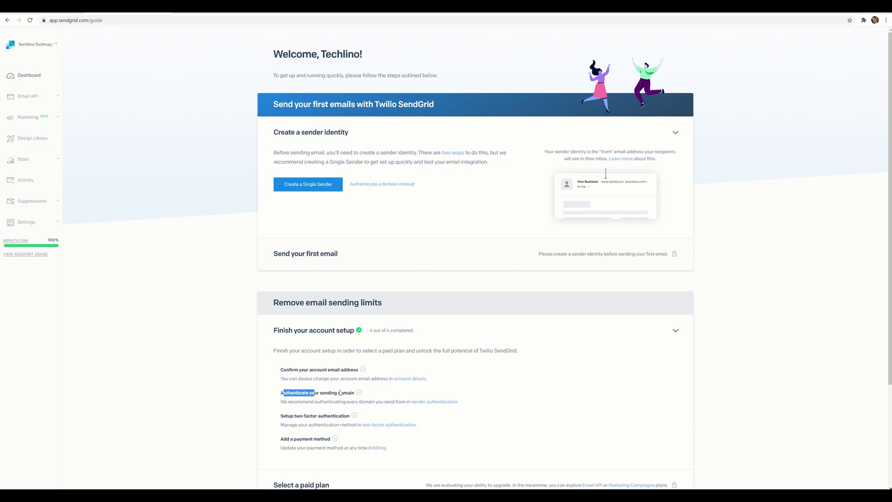
pyautogui.click(472, 394)
pyautogui.click(33, 225)
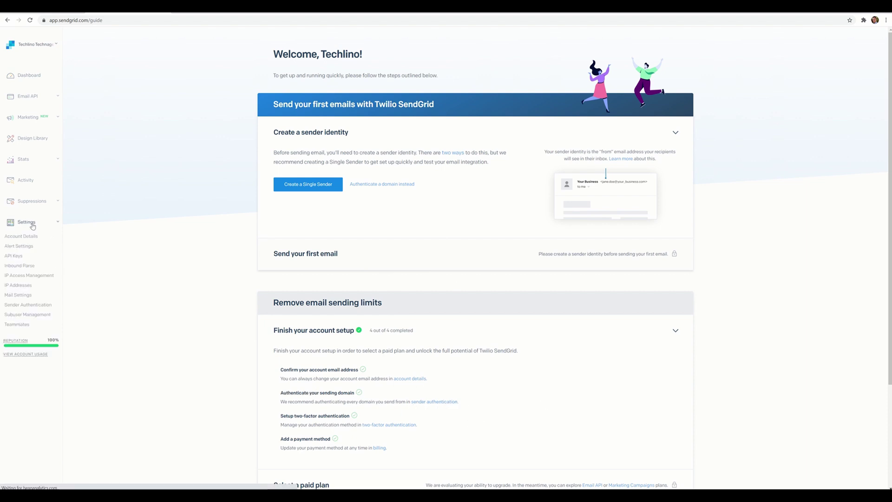
# Begin domain authentication under Sender Authentication with GoDaddy as the DNS host
pyautogui.click(32, 308)
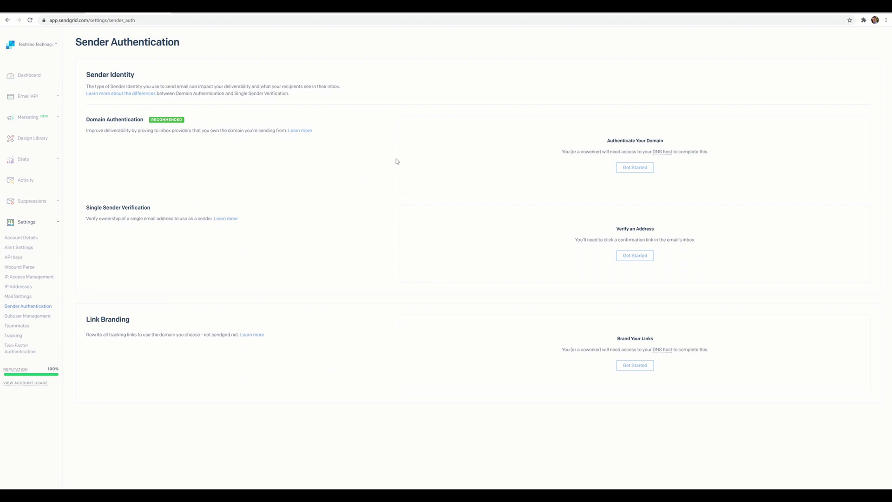
pyautogui.click(624, 167)
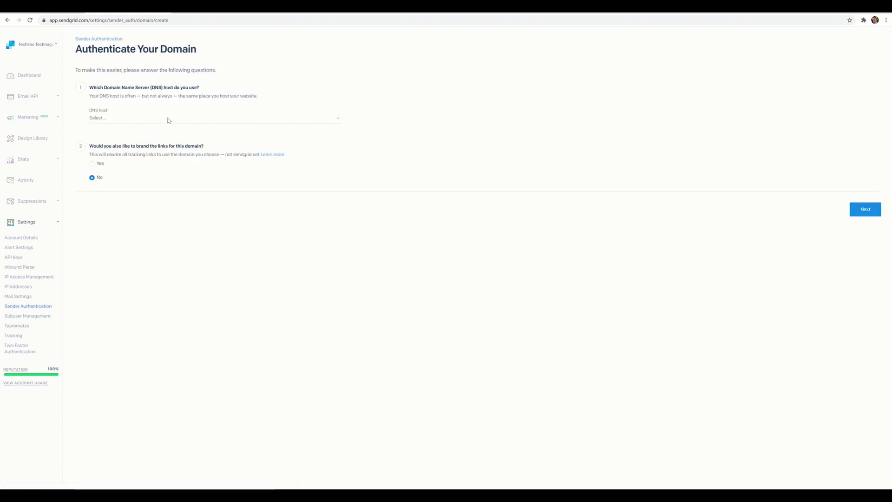
pyautogui.click(124, 120)
pyautogui.scroll(-3, 131, 151)
pyautogui.scroll(-3, 134, 174)
pyautogui.click(130, 165)
pyautogui.click(860, 211)
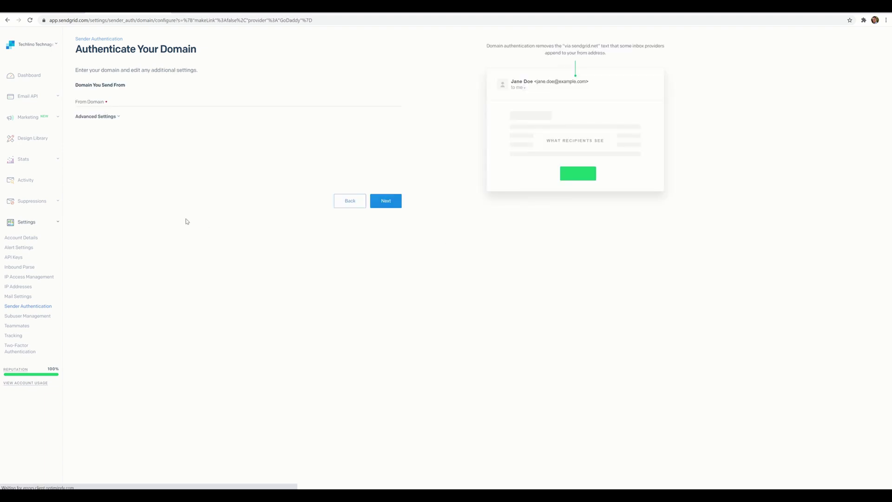
# Enter technagem.com as the sending domain to get its DNS records
pyautogui.click(102, 103)
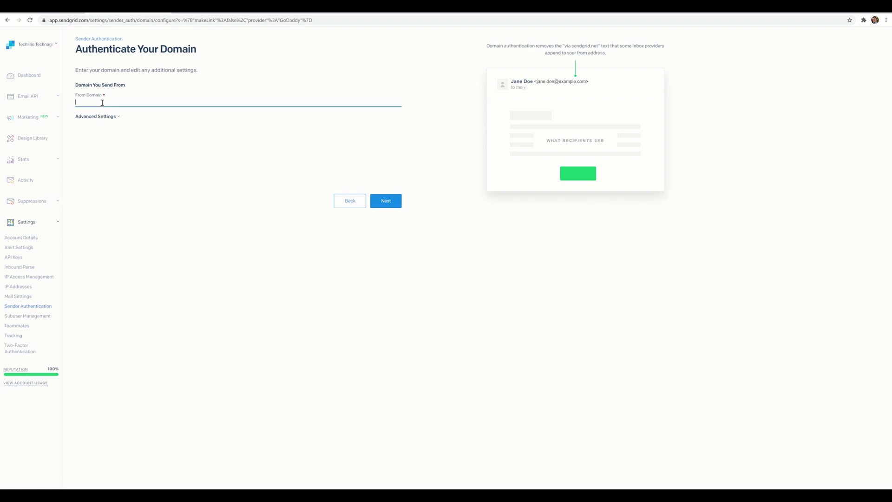
pyautogui.write('technagem.com')
pyautogui.click(373, 201)
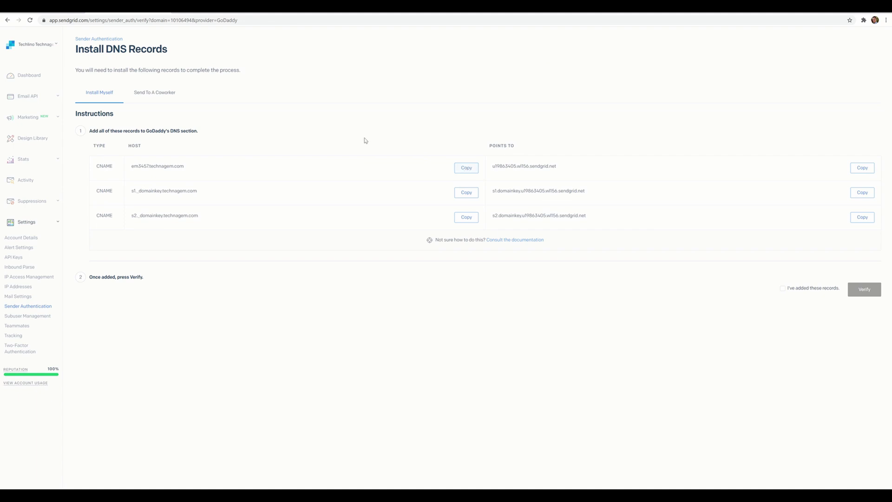
# Add the em3457 CNAME record in GoDaddy with the host and target copied from SendGrid
pyautogui.click(61, 10)
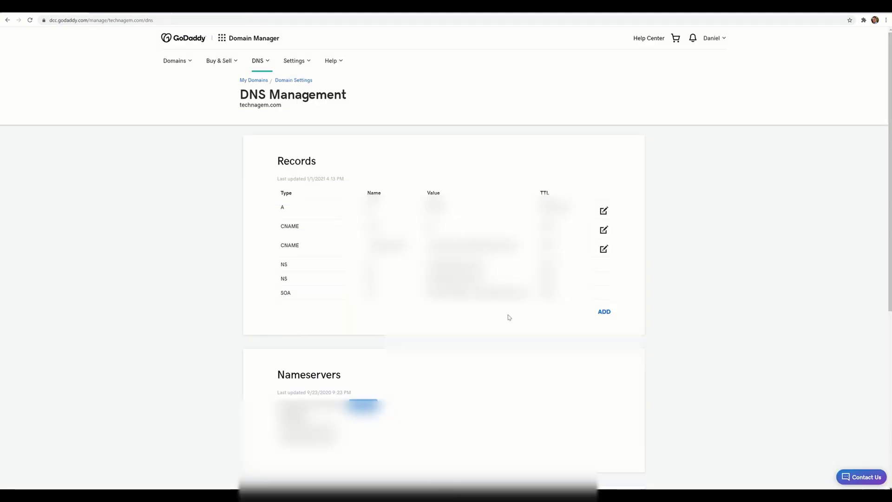
pyautogui.click(604, 311)
pyautogui.click(317, 331)
pyautogui.click(316, 374)
pyautogui.click(430, 324)
pyautogui.hotkey('ctrl', 'v')
pyautogui.click(523, 332)
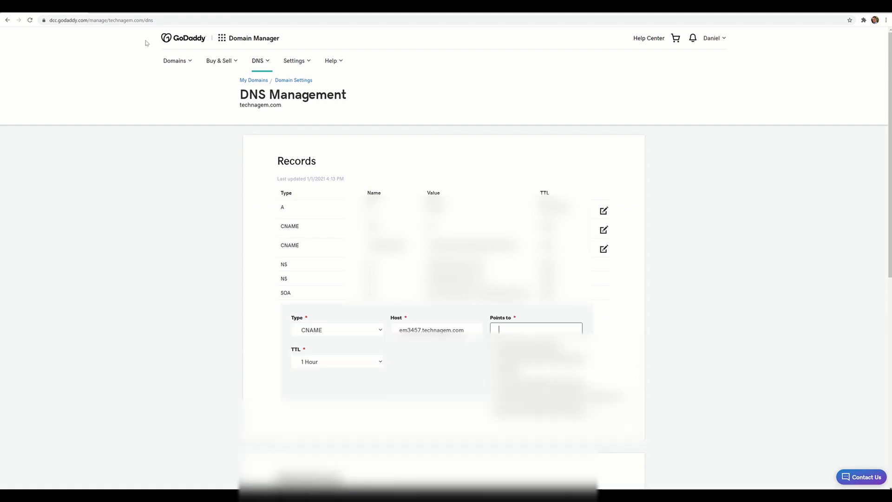
pyautogui.click(148, 7)
pyautogui.click(862, 168)
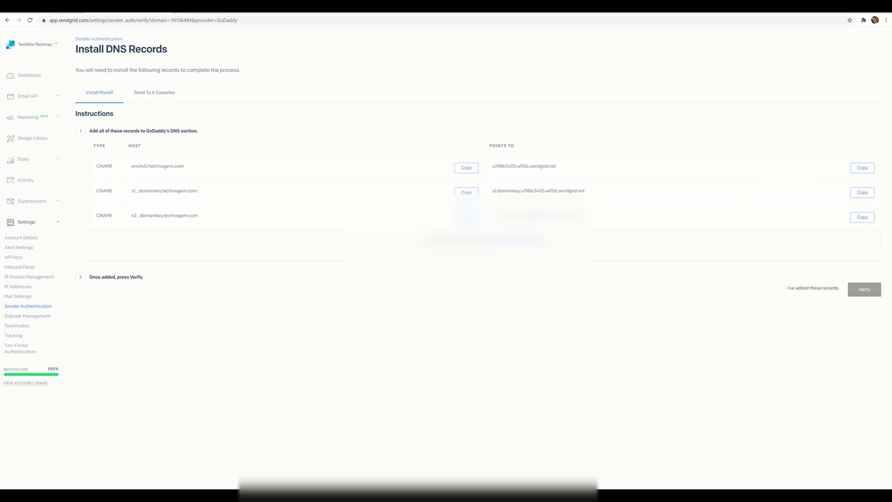
pyautogui.click(119, 7)
pyautogui.hotkey('ctrl', 'v')
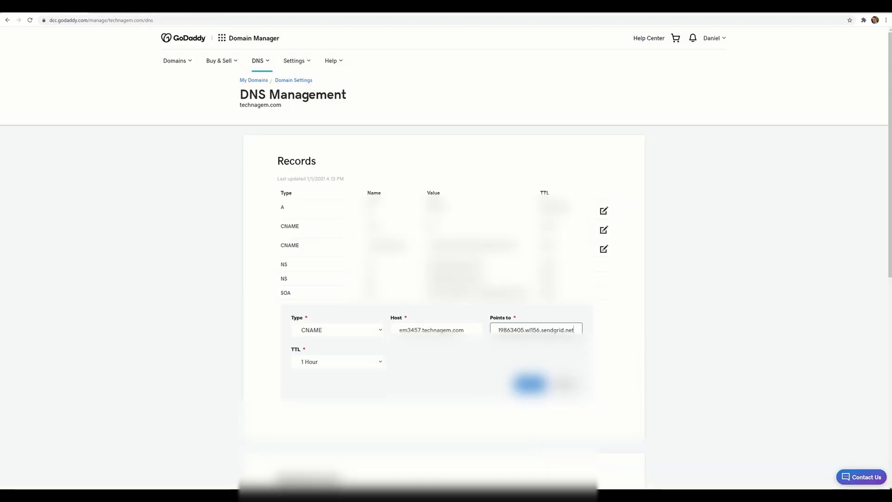
pyautogui.press('Return')
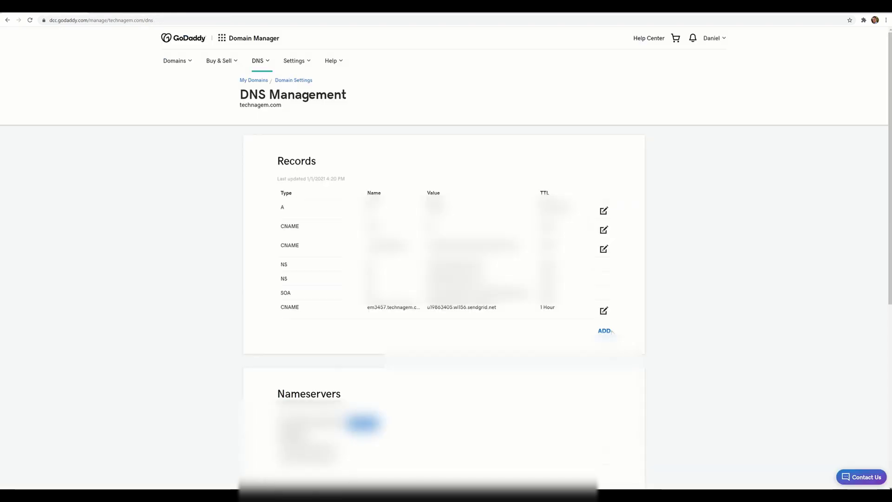
# Start another CNAME record in GoDaddy, then go back to SendGrid's DNS records
pyautogui.click(604, 330)
pyautogui.click(325, 349)
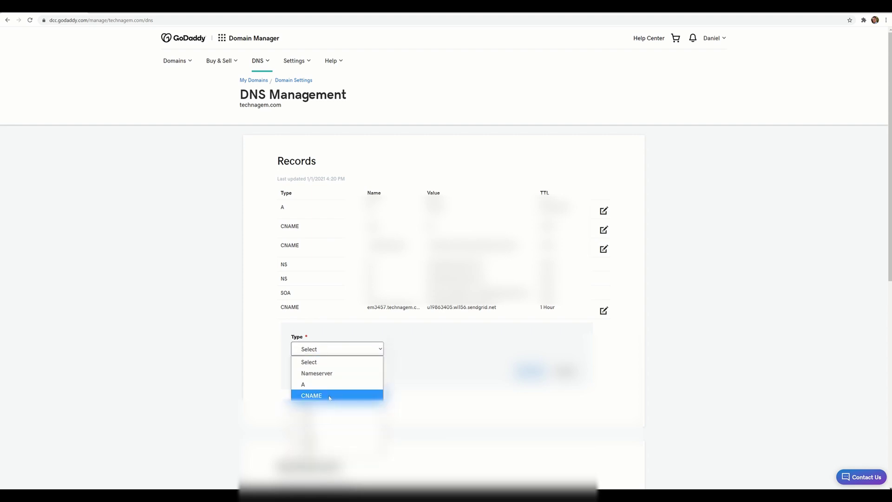
pyautogui.click(306, 395)
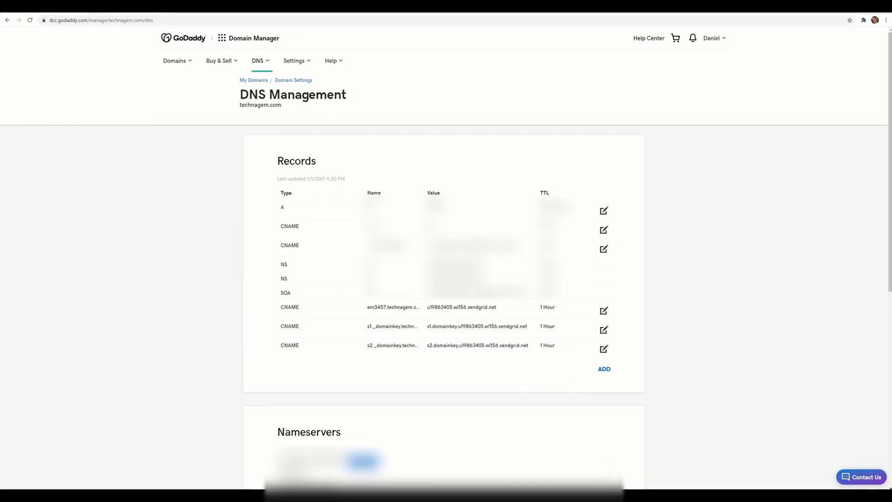
pyautogui.click(129, 6)
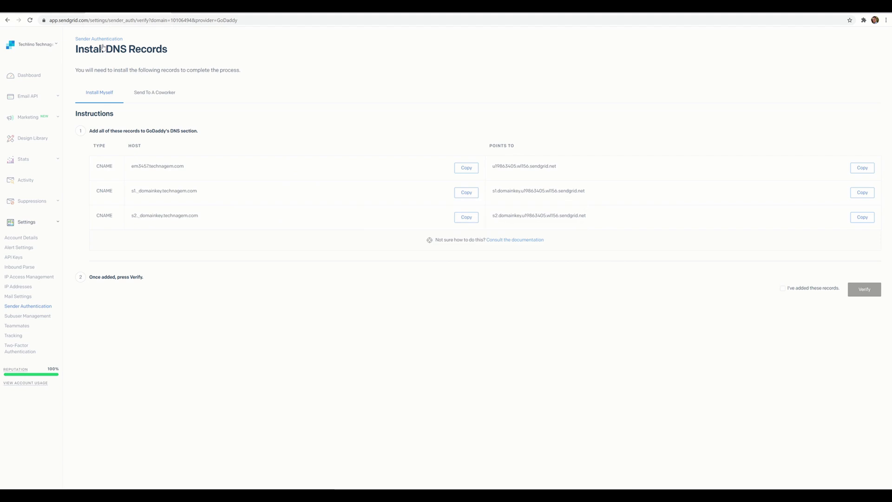
# Tick 'I've added these records', run Verify, and inspect the three host mismatch errors
pyautogui.click(783, 288)
pyautogui.click(872, 290)
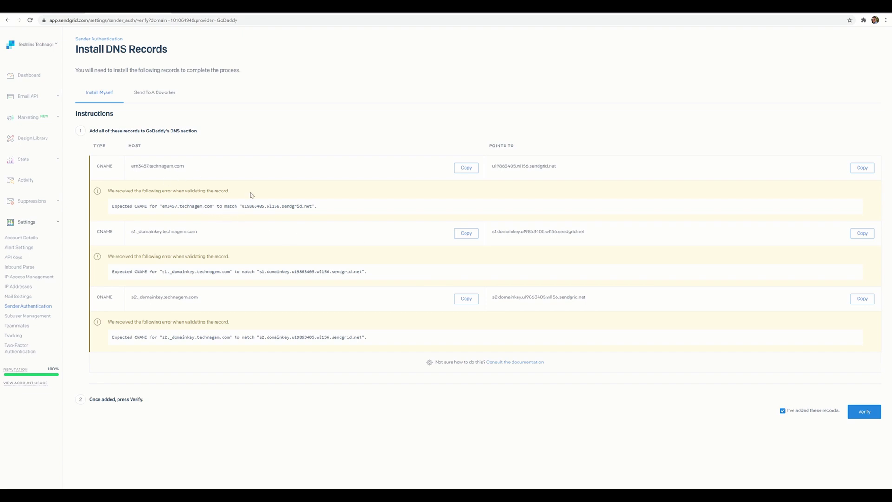
pyautogui.moveTo(185, 167); pyautogui.dragTo(151, 168)
pyautogui.click(150, 166)
pyautogui.moveTo(149, 166); pyautogui.dragTo(129, 169)
pyautogui.click(192, 168)
pyautogui.moveTo(161, 231); pyautogui.dragTo(211, 235)
pyautogui.click(173, 297)
pyautogui.doubleClick(173, 296)
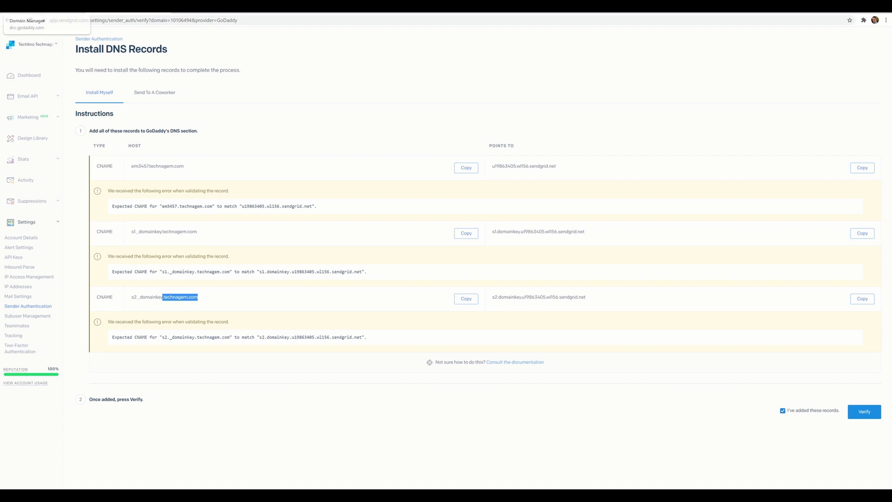
pyautogui.click(44, 21)
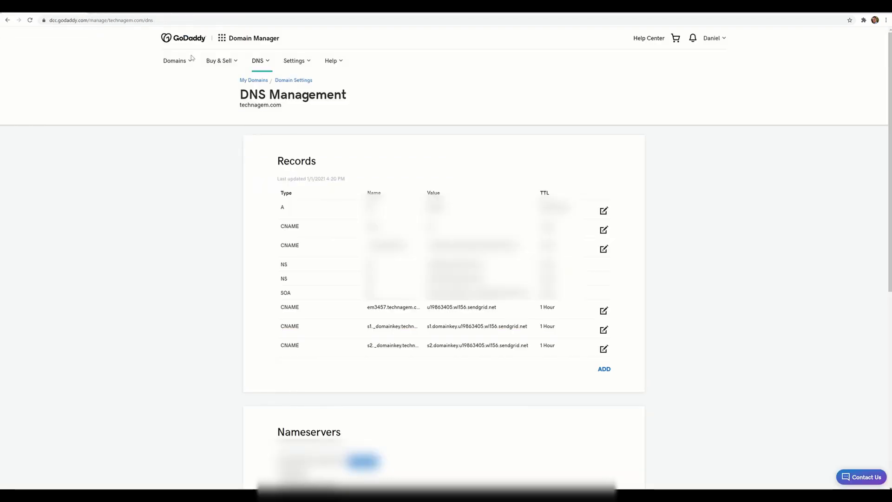
# Strip '.technagem.com' from the em3457 and s1._domainkey CNAME hosts and save each
pyautogui.click(603, 310)
pyautogui.moveTo(320, 345); pyautogui.dragTo(401, 347)
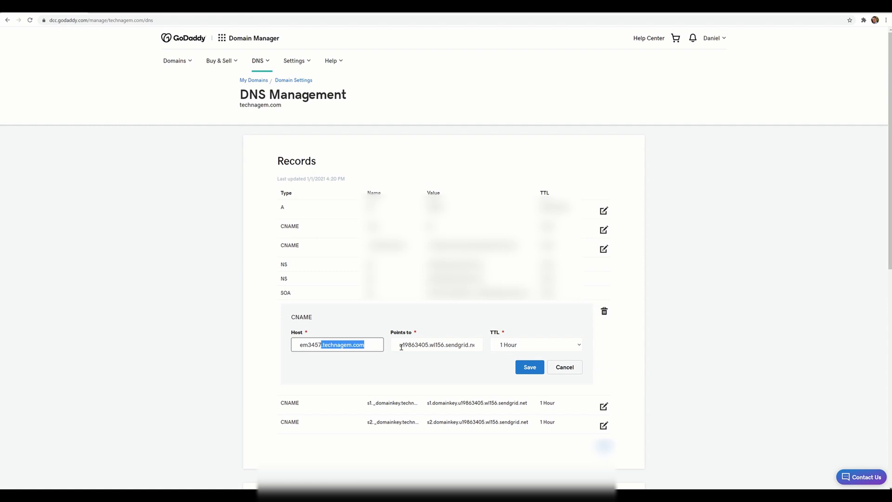
pyautogui.press('BackSpace')
pyautogui.click(530, 367)
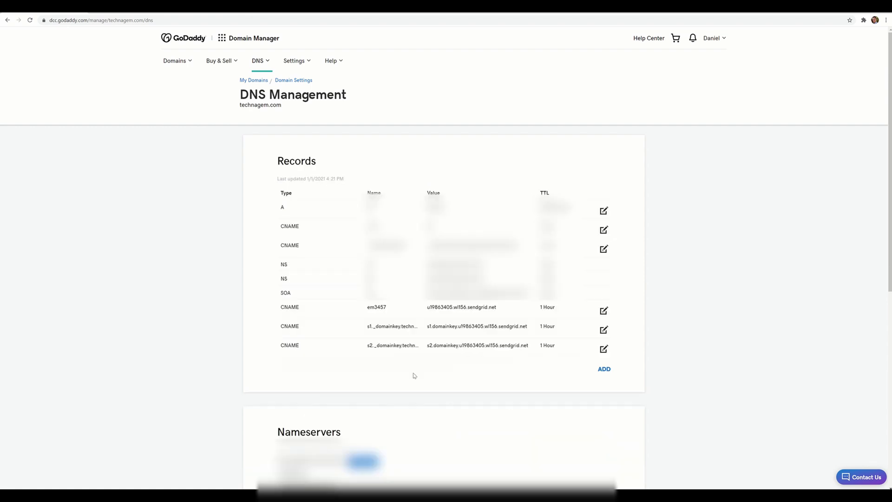
pyautogui.click(604, 330)
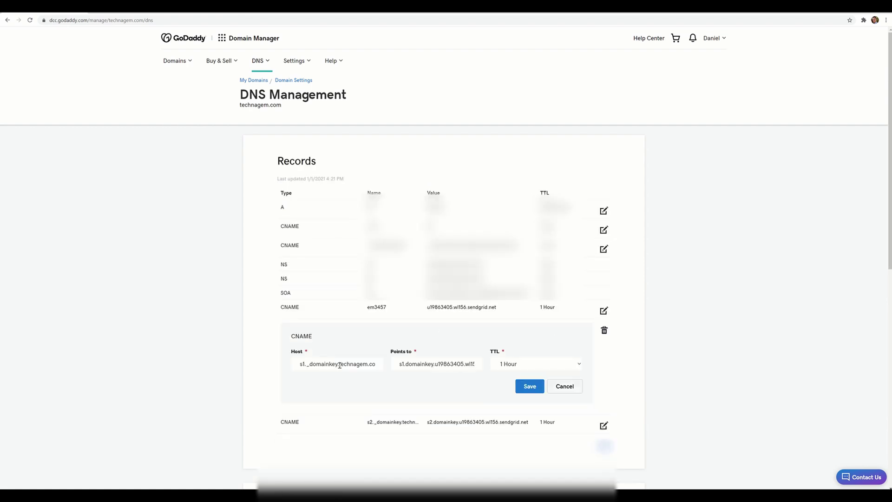
pyautogui.moveTo(337, 365); pyautogui.dragTo(418, 366)
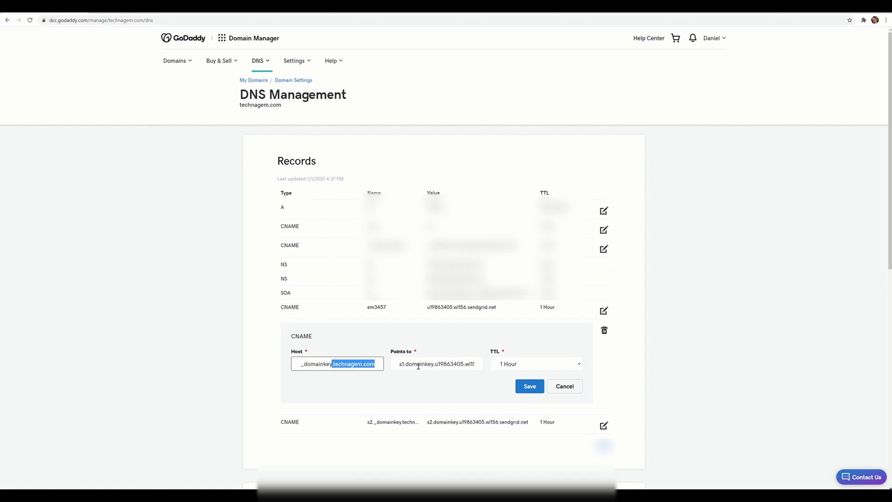
pyautogui.press('BackSpace')
pyautogui.click(530, 386)
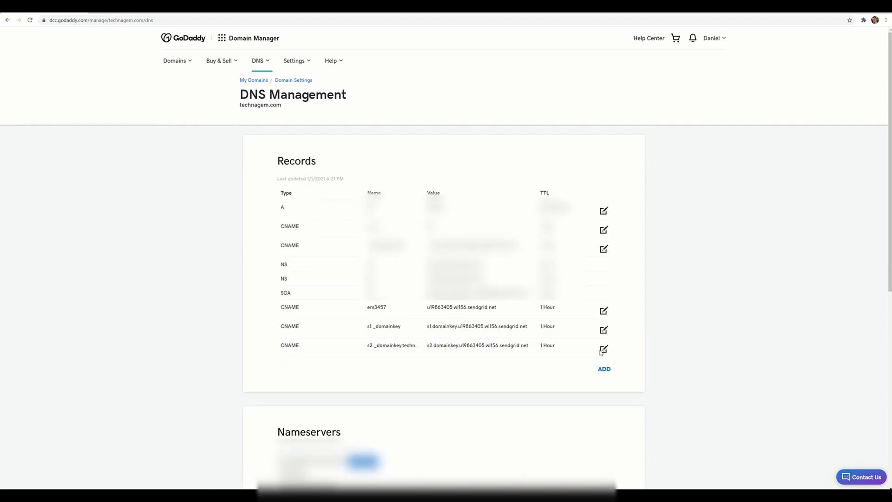
# Remove '.technagem.com' from the s2._domainkey host, save it, and return to SendGrid
pyautogui.click(603, 349)
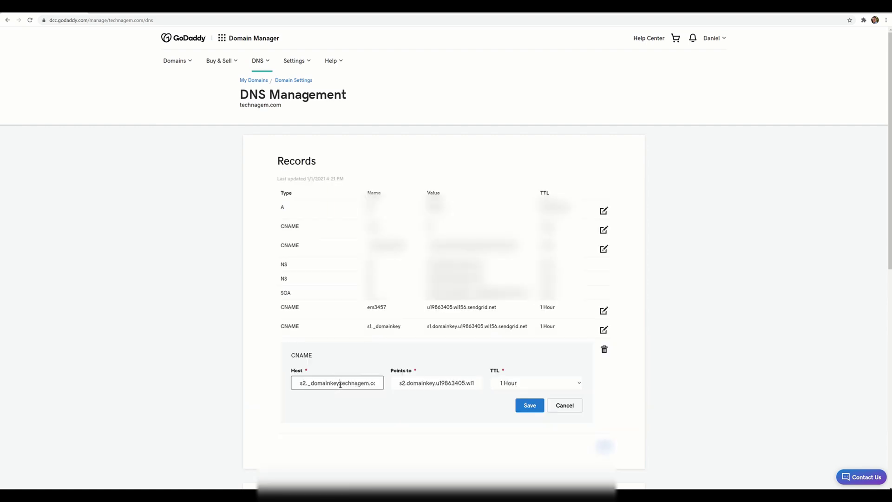
pyautogui.moveTo(339, 385); pyautogui.dragTo(414, 382)
pyautogui.press('BackSpace')
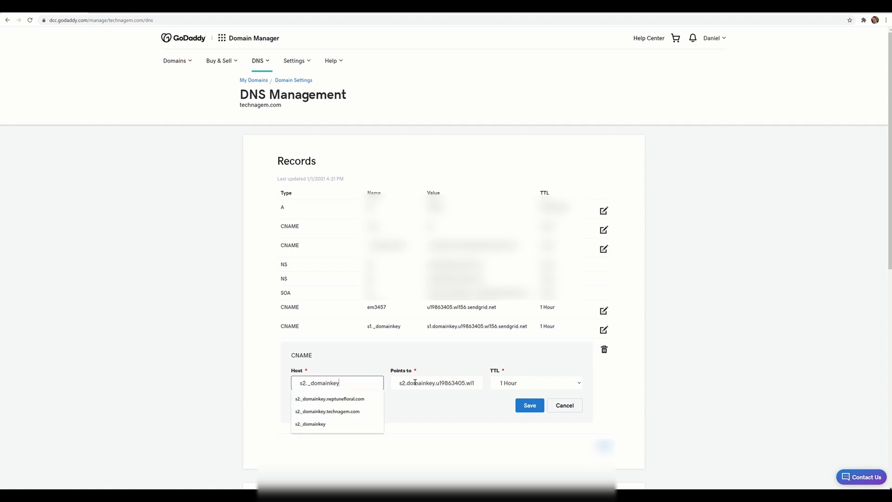
pyautogui.click(529, 406)
pyautogui.click(124, 13)
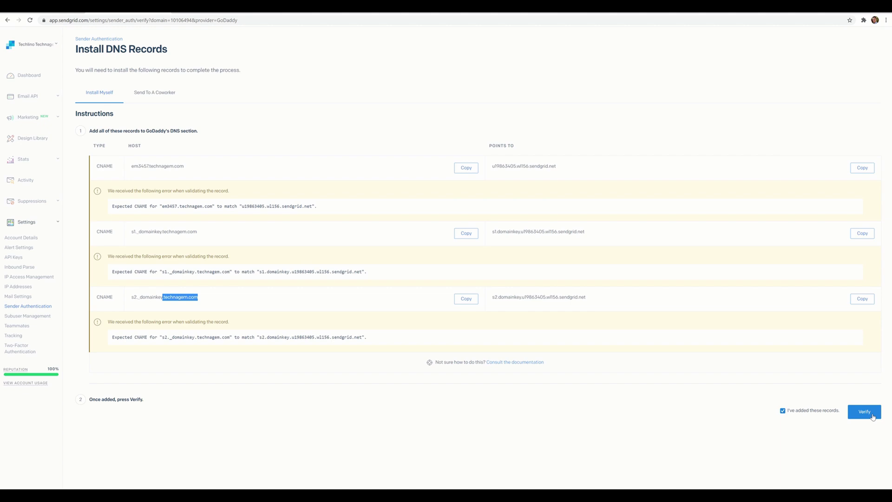
# Re-run Verify until technagem.com passes, then view the em3457.technagem.com domain details
pyautogui.click(872, 415)
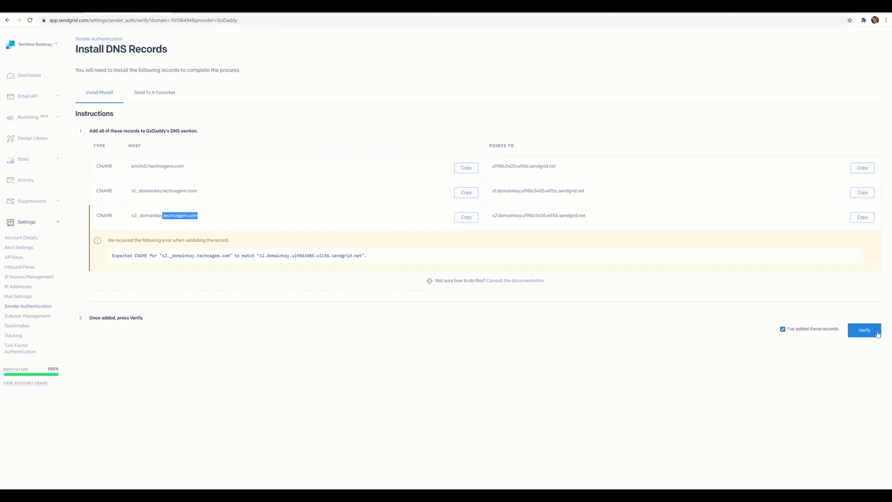
pyautogui.click(263, 283)
pyautogui.click(857, 332)
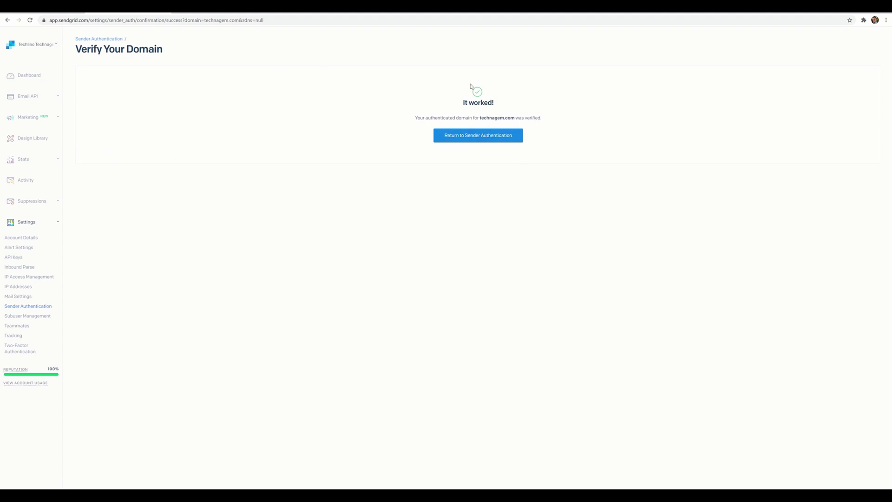
pyautogui.click(476, 140)
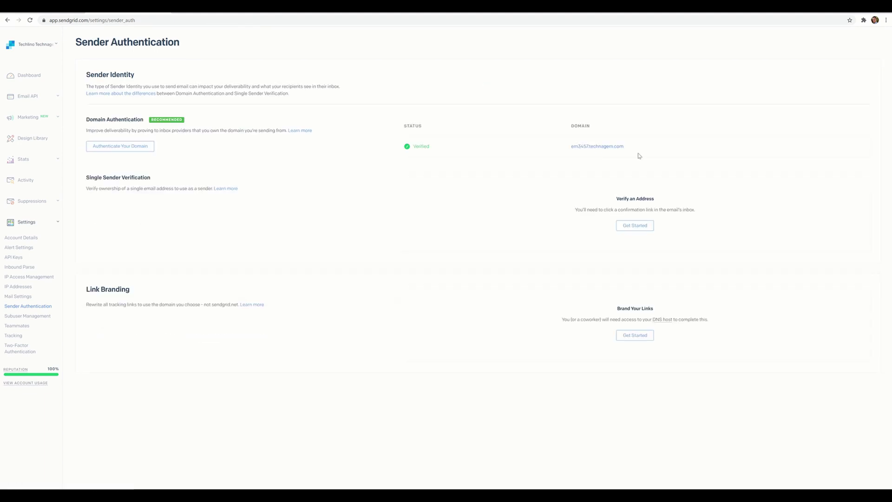
pyautogui.click(604, 146)
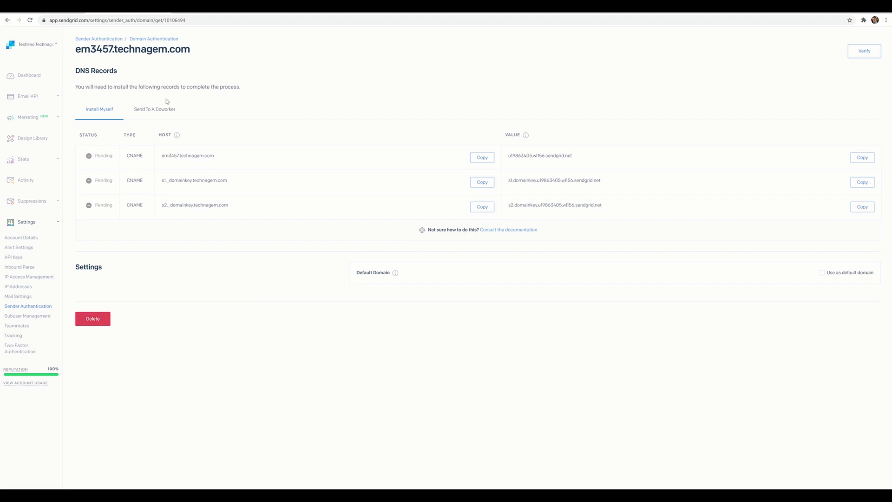
pyautogui.click(7, 20)
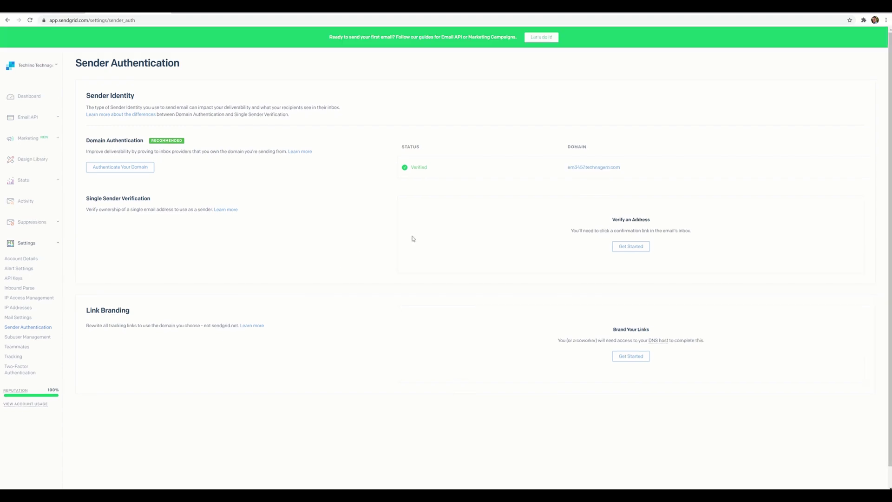
pyautogui.click(42, 66)
# Open the Setup Guide and choose Web API as the integration method
pyautogui.click(26, 96)
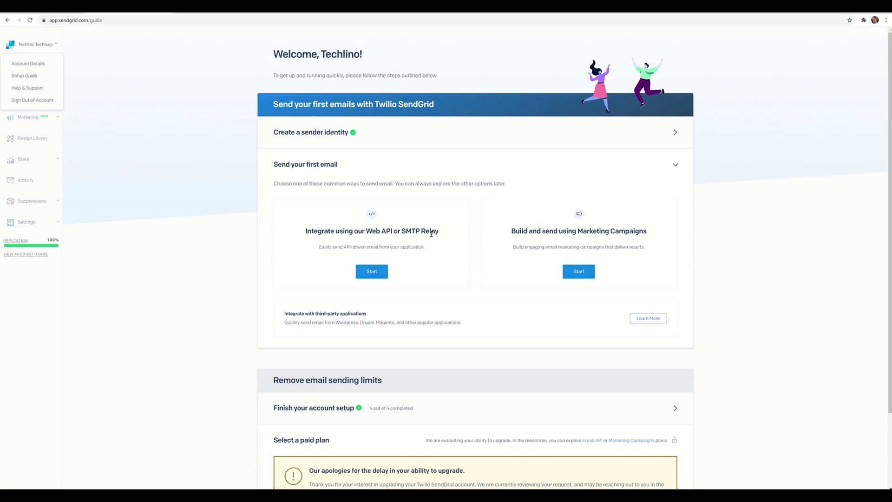
pyautogui.click(371, 272)
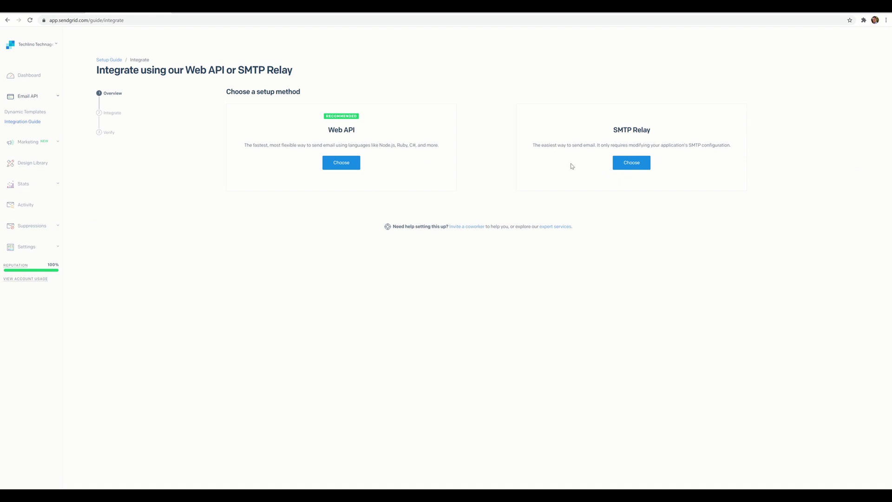
pyautogui.click(340, 163)
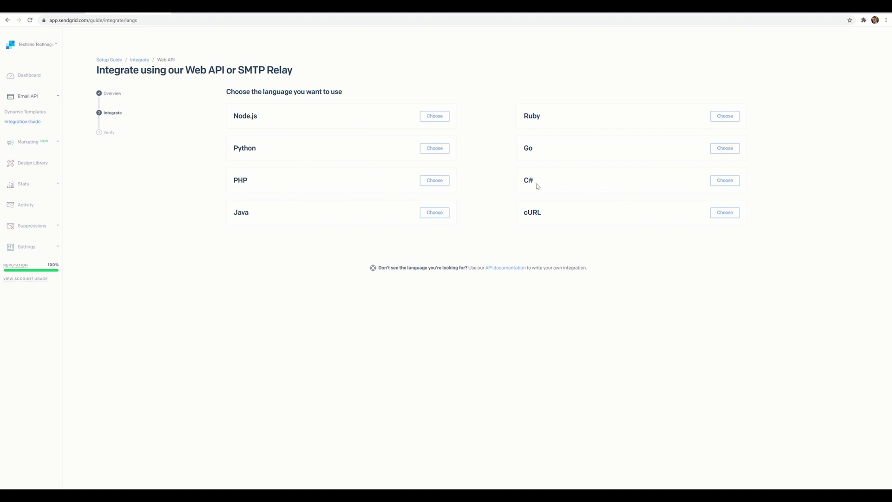
# Choose C#, create an API key named demoApiKey, and select the generated key string
pyautogui.click(719, 185)
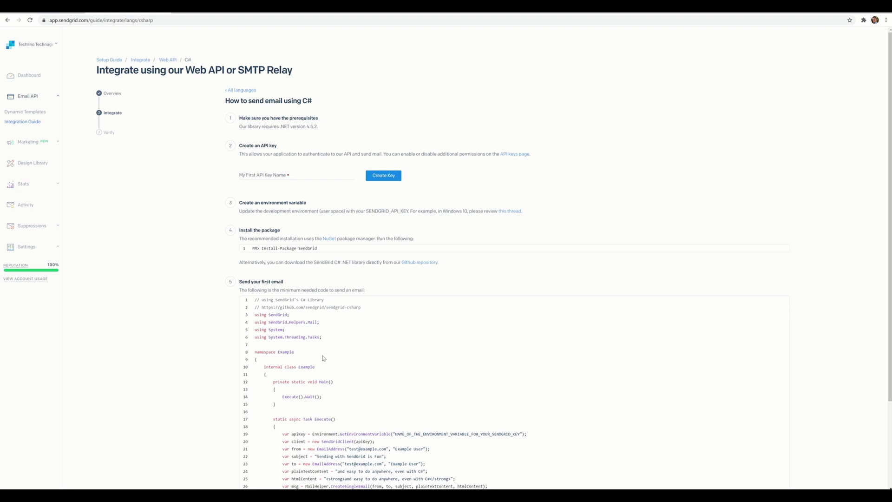
pyautogui.click(253, 175)
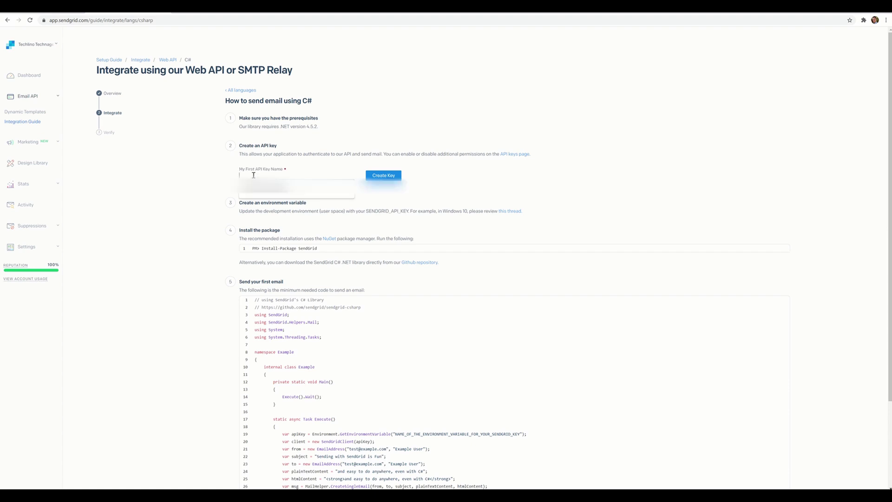
pyautogui.write('demoApiKey')
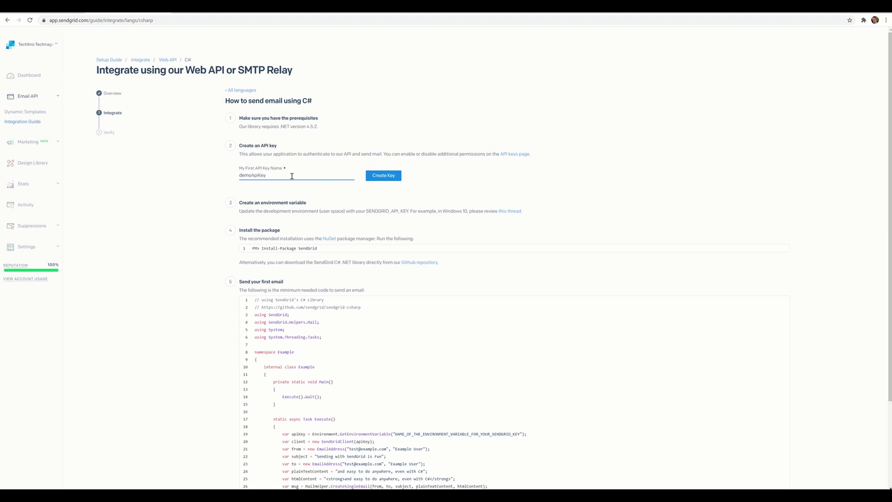
pyautogui.click(384, 176)
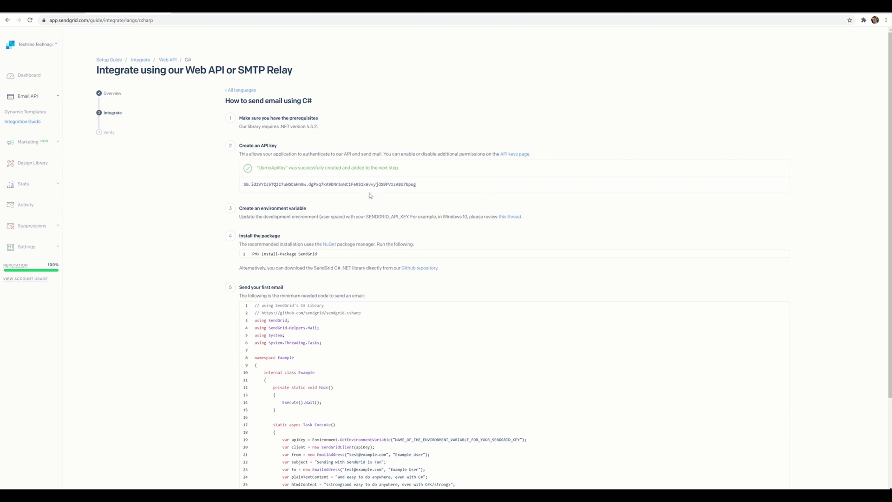
pyautogui.moveTo(442, 187); pyautogui.dragTo(245, 186)
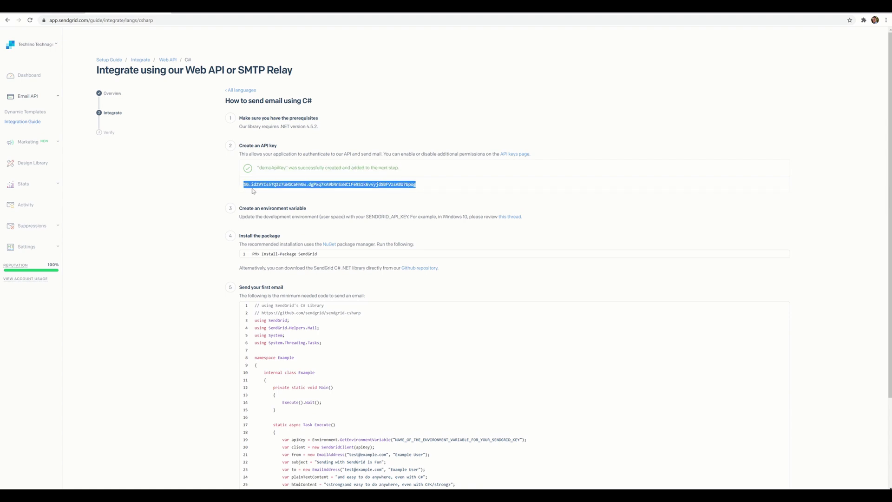
# Paste the API key into a new Notepad document, then move Notepad aside and minimize it
pyautogui.click(82, 495)
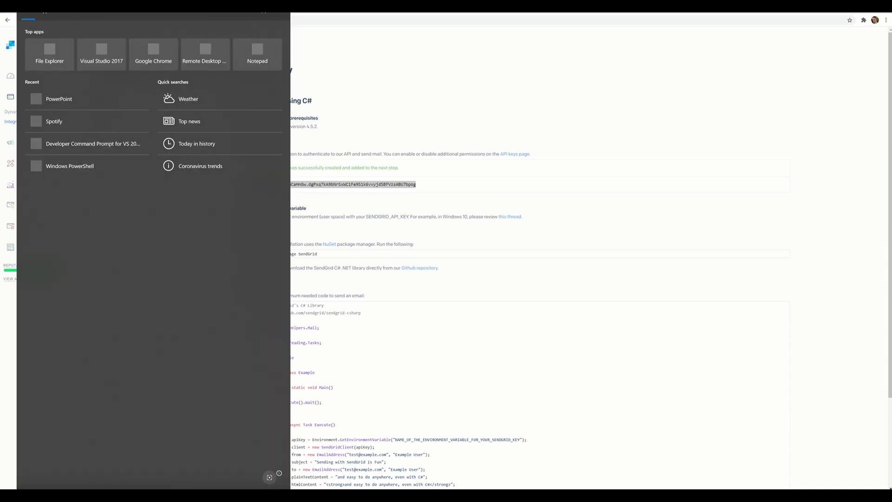
pyautogui.write('notepad')
pyautogui.press('Return')
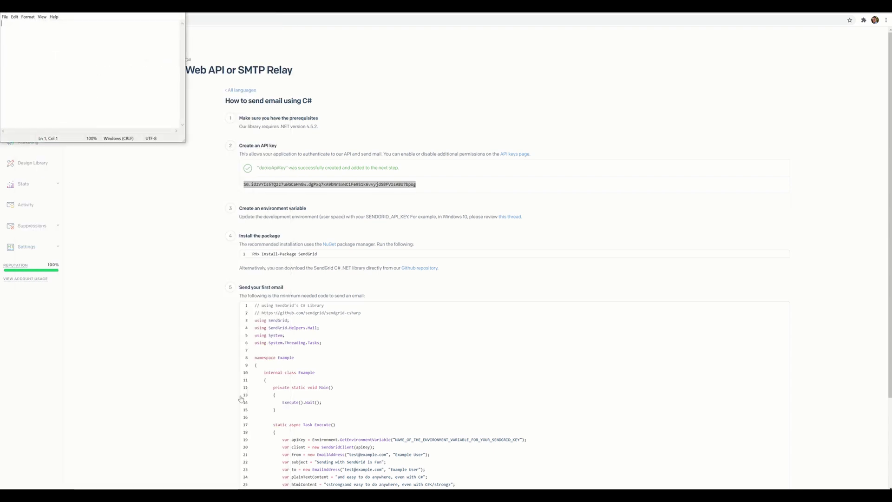
pyautogui.hotkey('ctrl', 'v')
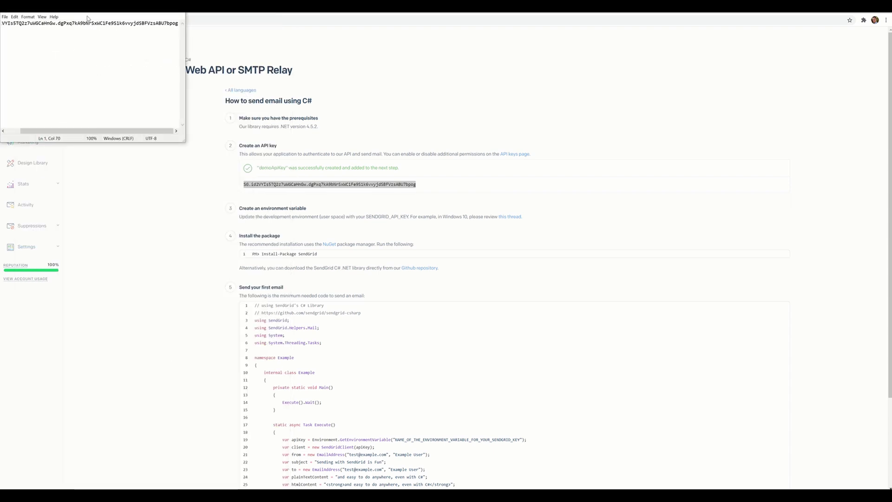
pyautogui.moveTo(94, 13); pyautogui.dragTo(138, 52)
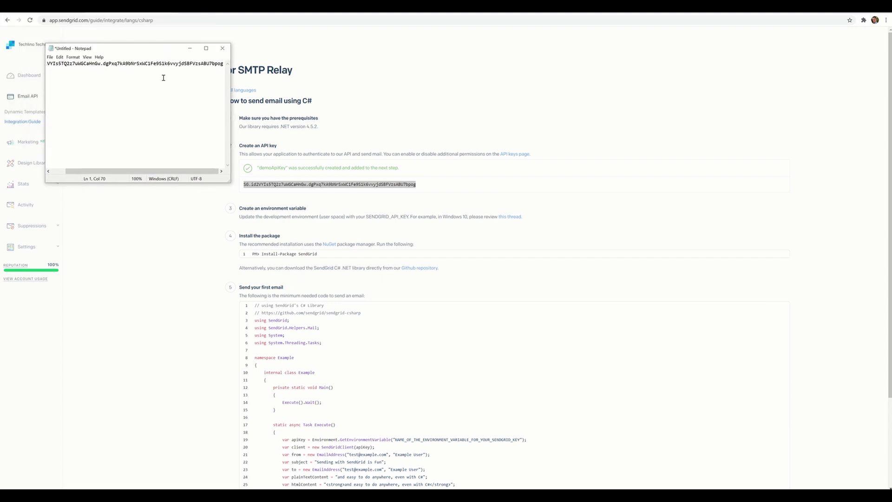
pyautogui.click(190, 49)
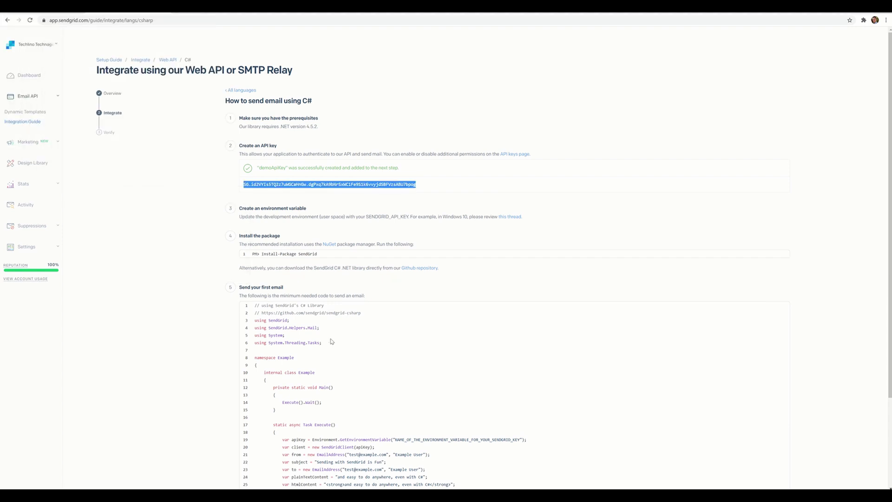